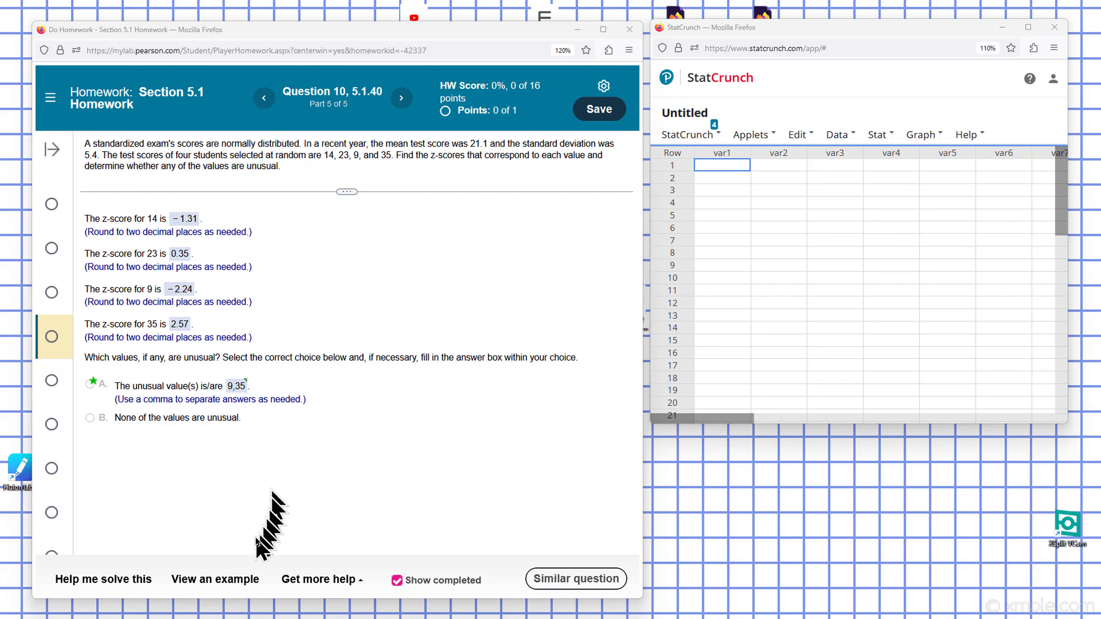
# - Show Question 10's example through μ = 21.7, σ = 5.9, z = −1.47 for 13, and maximize the window
pyautogui.click(210, 577)
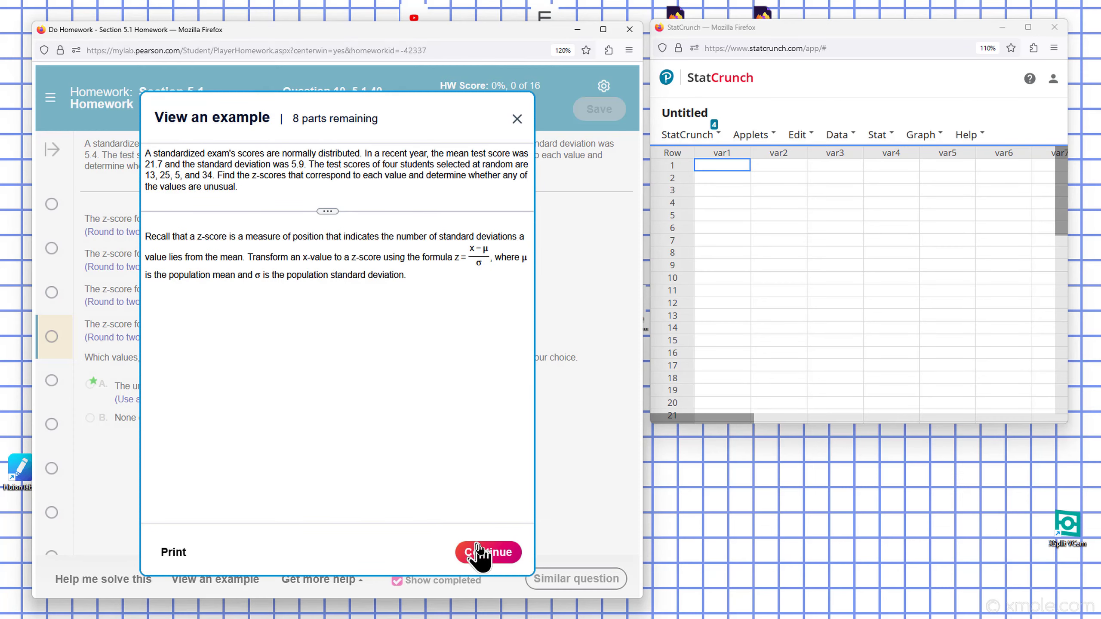
pyautogui.click(495, 555)
pyautogui.click(496, 556)
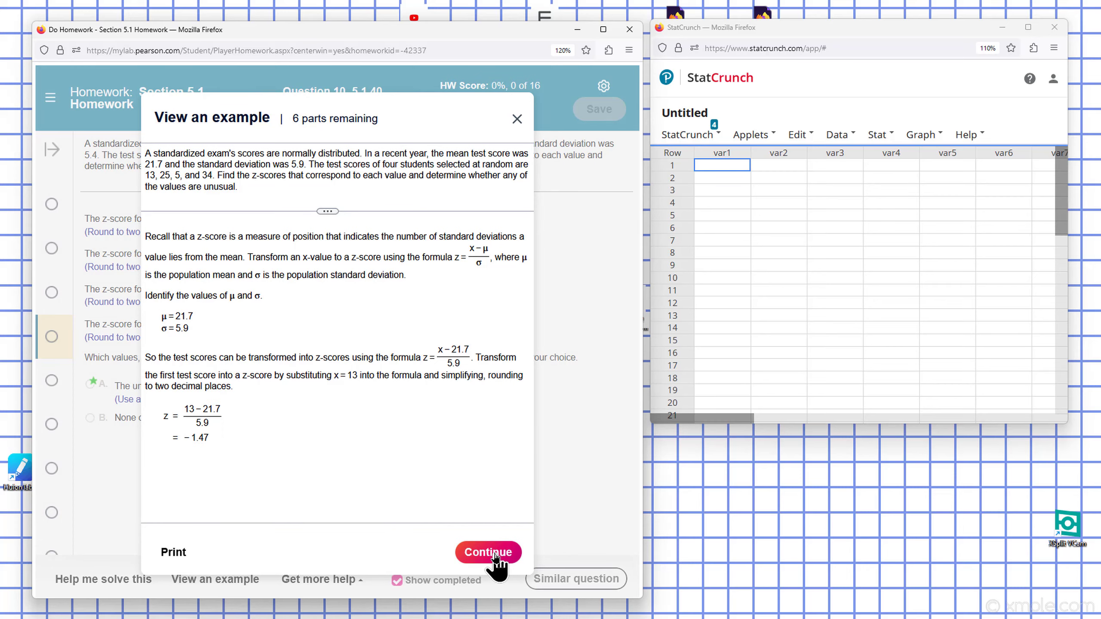
pyautogui.click(603, 28)
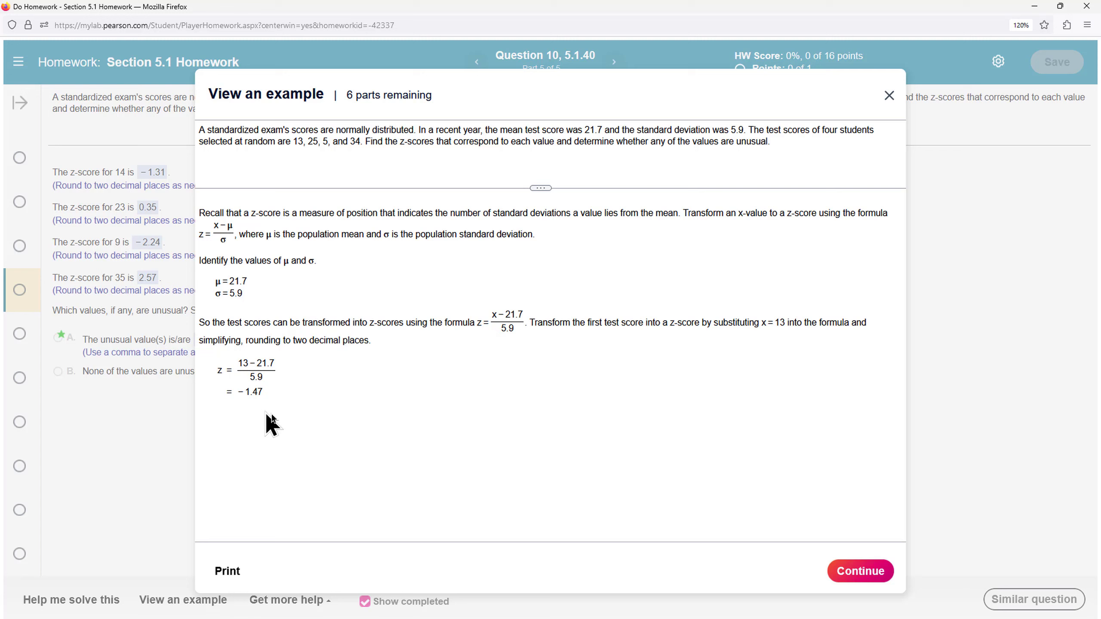
# - Reveal the z-scores for the second and third test scores, 0.56 and −2.83
pyautogui.click(852, 568)
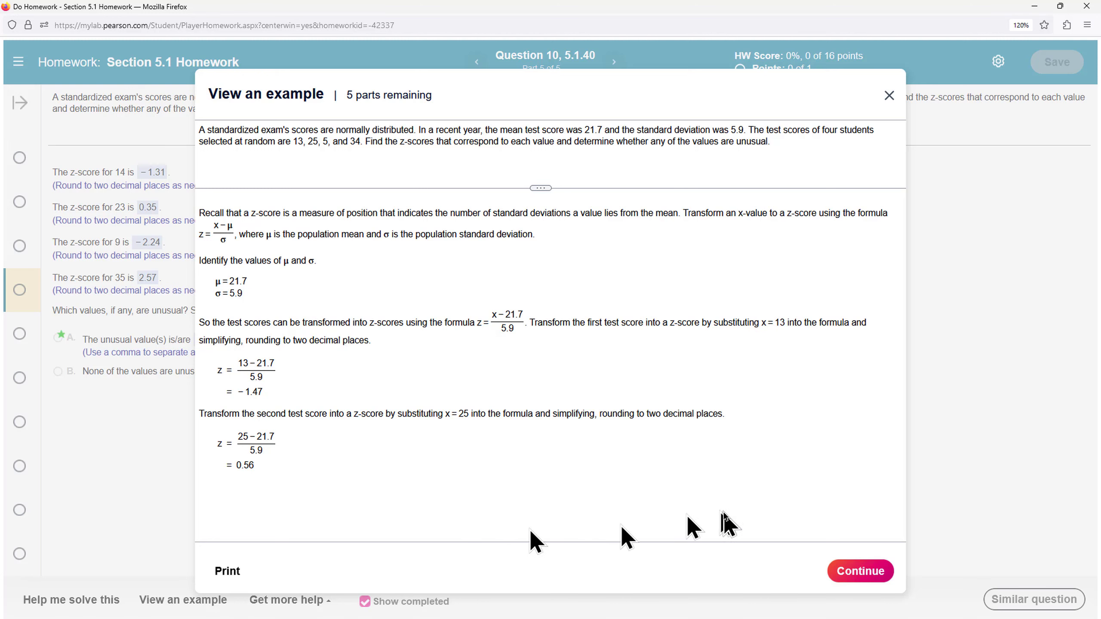
pyautogui.click(853, 580)
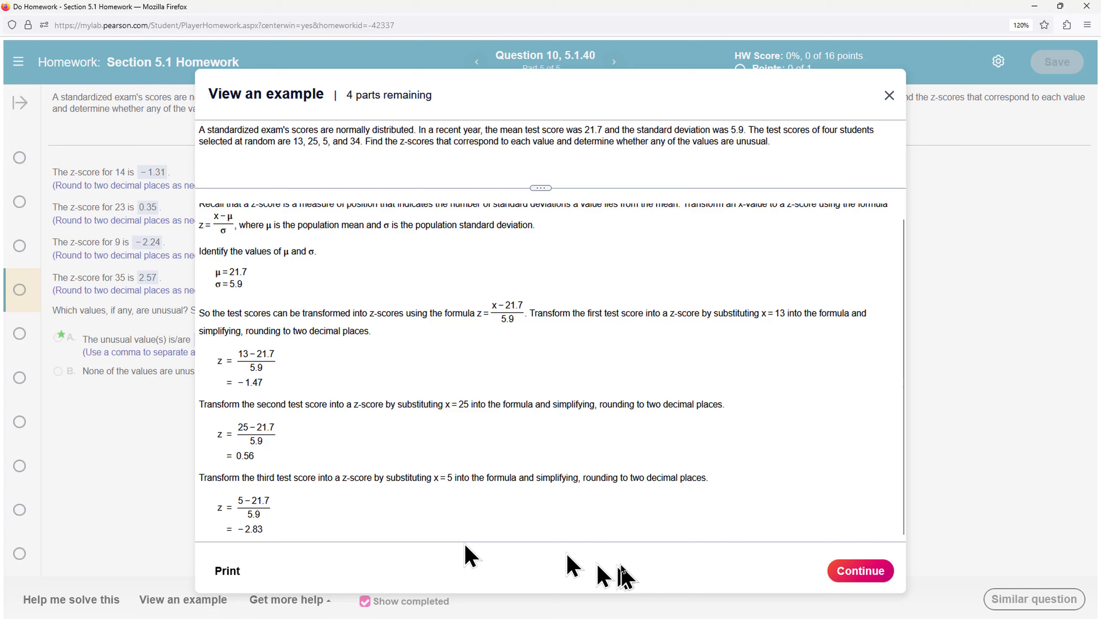
pyautogui.click(857, 571)
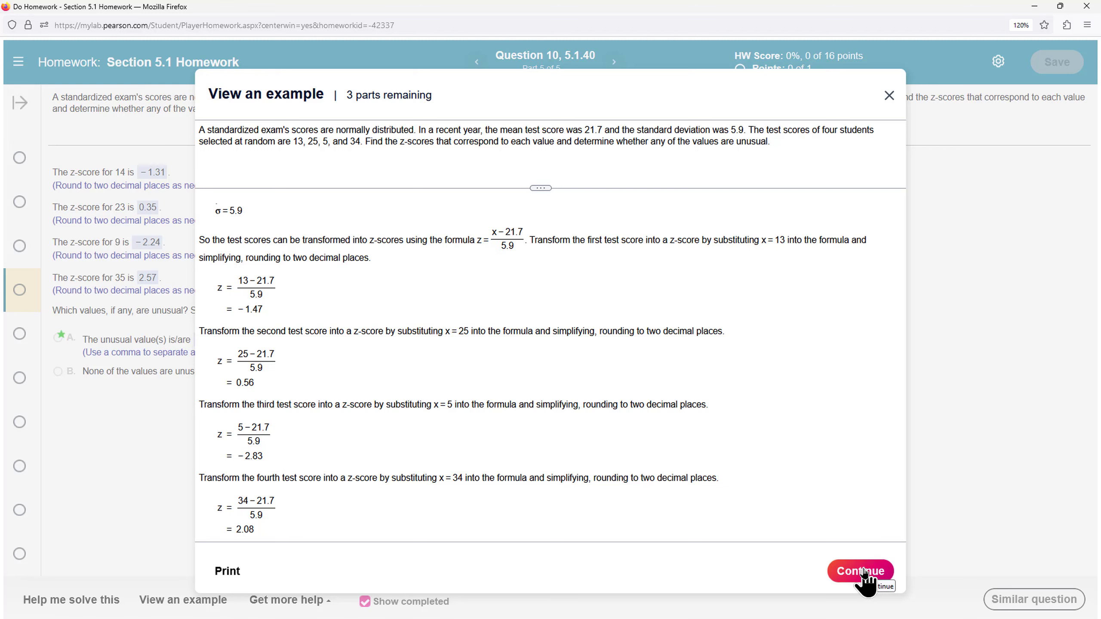
# - Show the unusual-score rule, the score table, and the conclusion that 5 and 34 are unusual
pyautogui.click(864, 571)
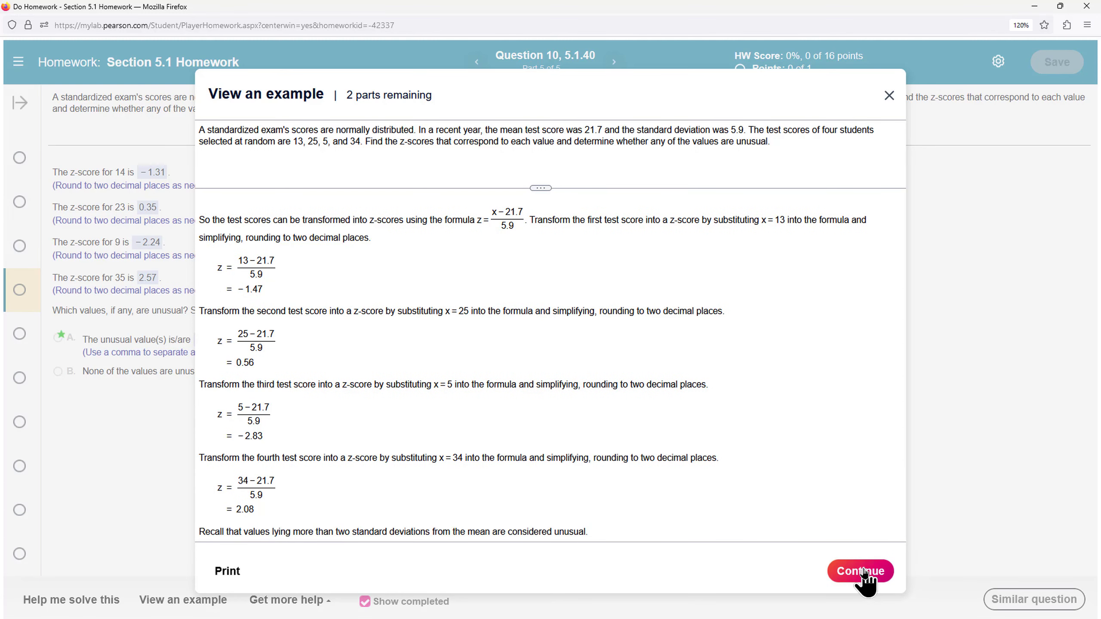
pyautogui.click(864, 572)
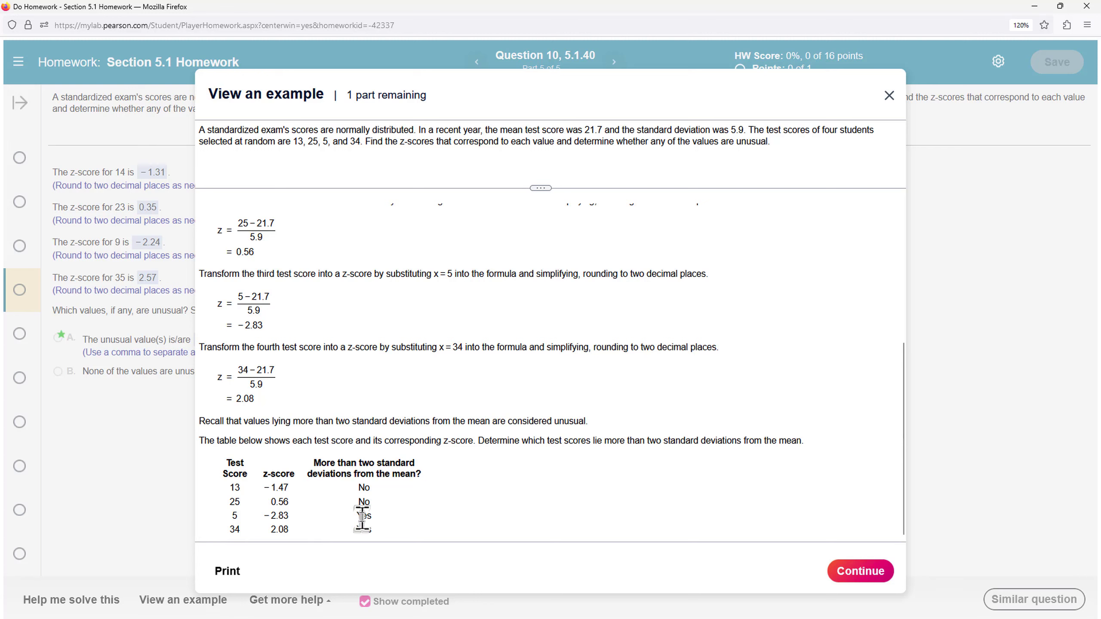
pyautogui.click(859, 581)
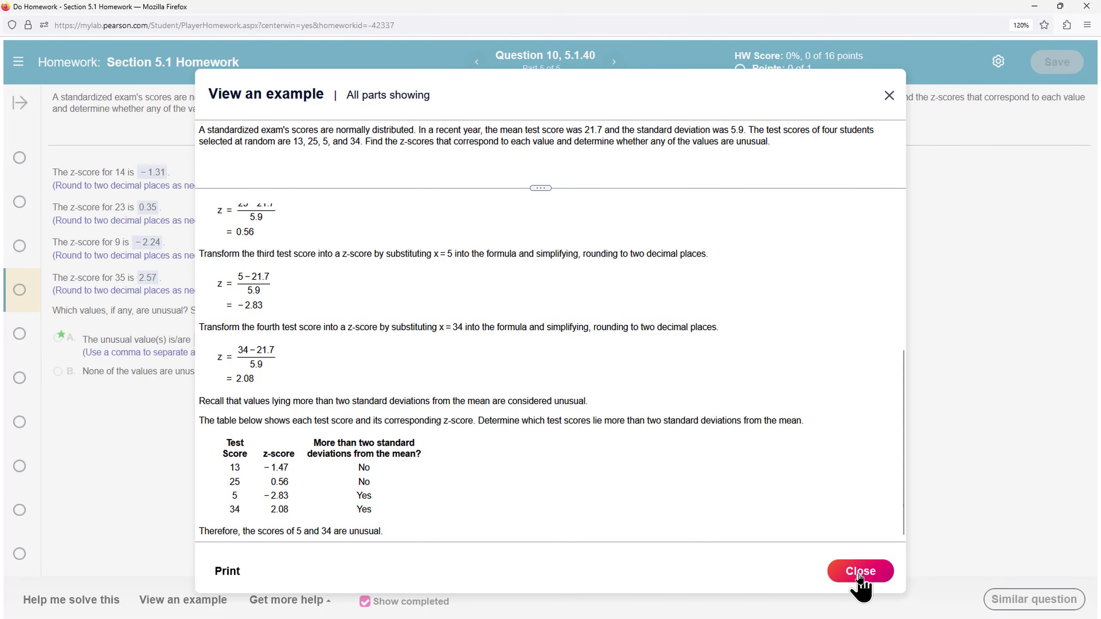